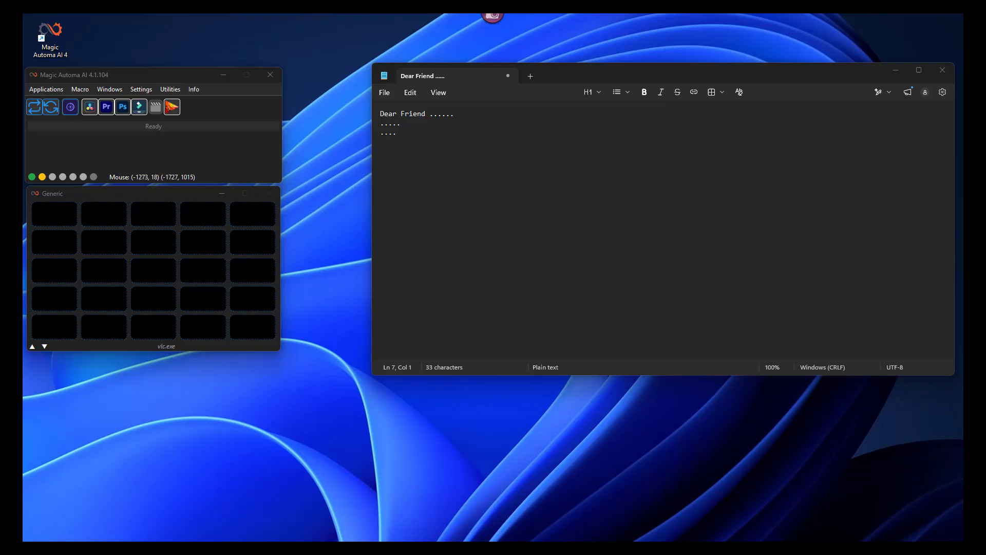
- Start a new macro with "Sign" as its name, description and label
click(82, 89)
click(96, 103)
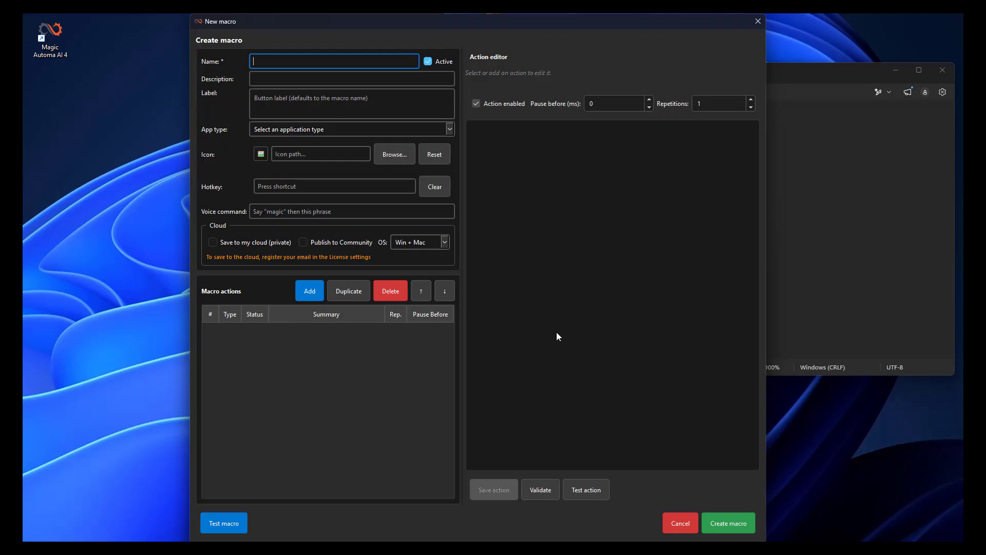
text(Sign)
key(Tab)
key(Tab)
text(Sign)
key(Tab)
text(S)
key(Tab)
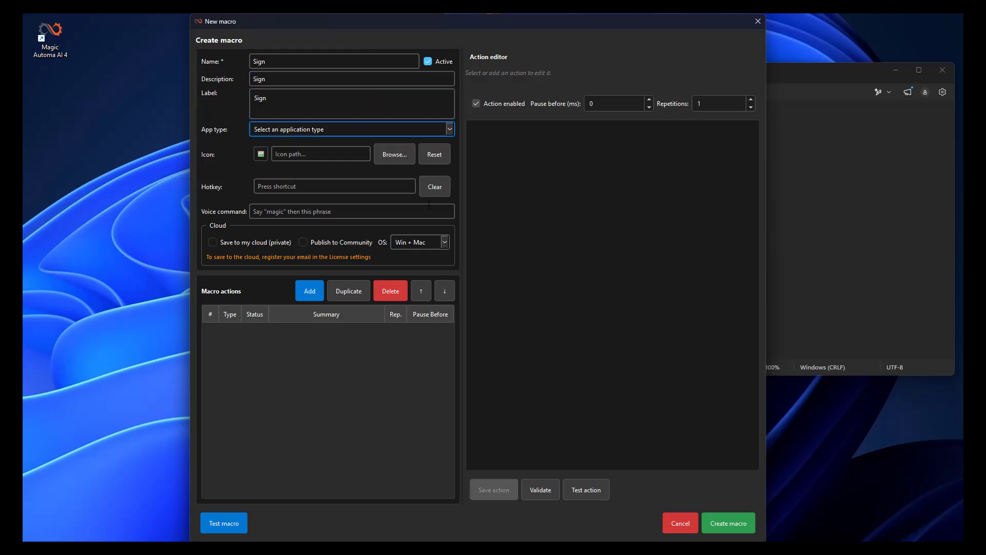
- Set the macro's application type to Generic Application and its task to Generic task (foreground app)
click(339, 130)
click(292, 160)
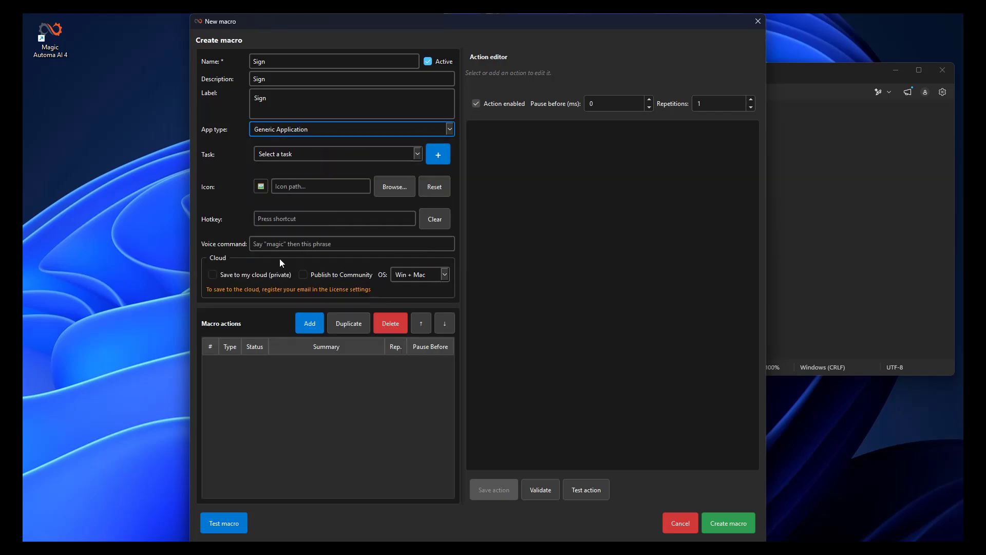
click(300, 157)
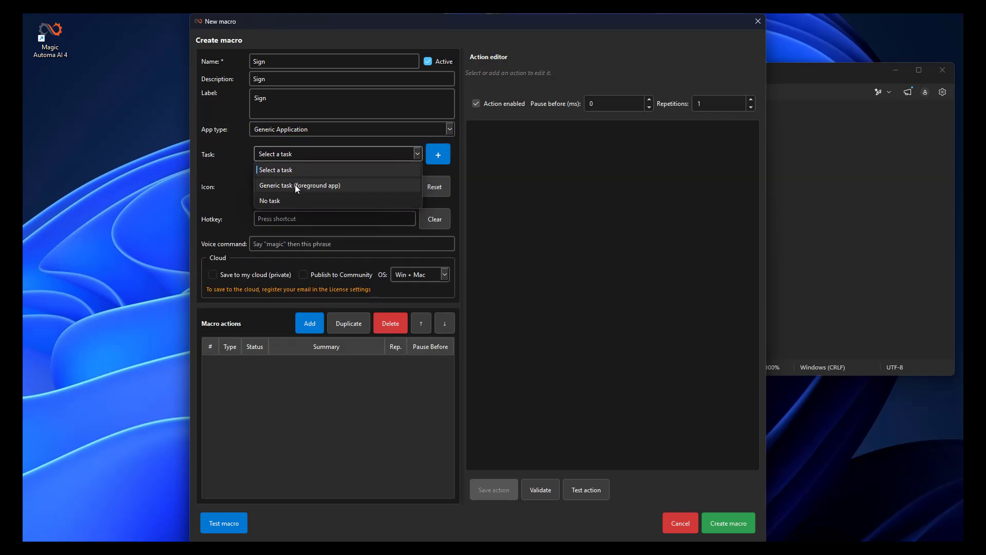
click(324, 185)
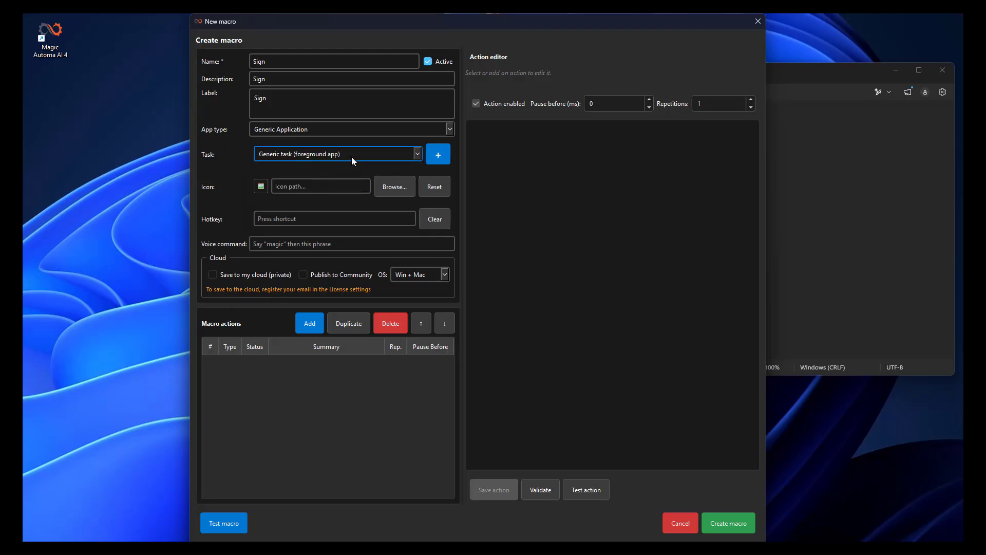
click(333, 132)
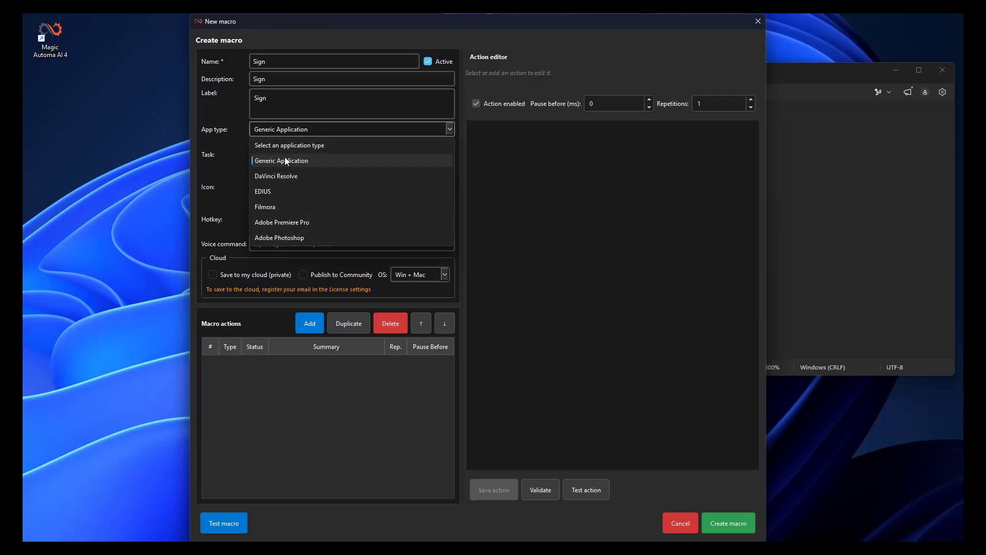
click(293, 131)
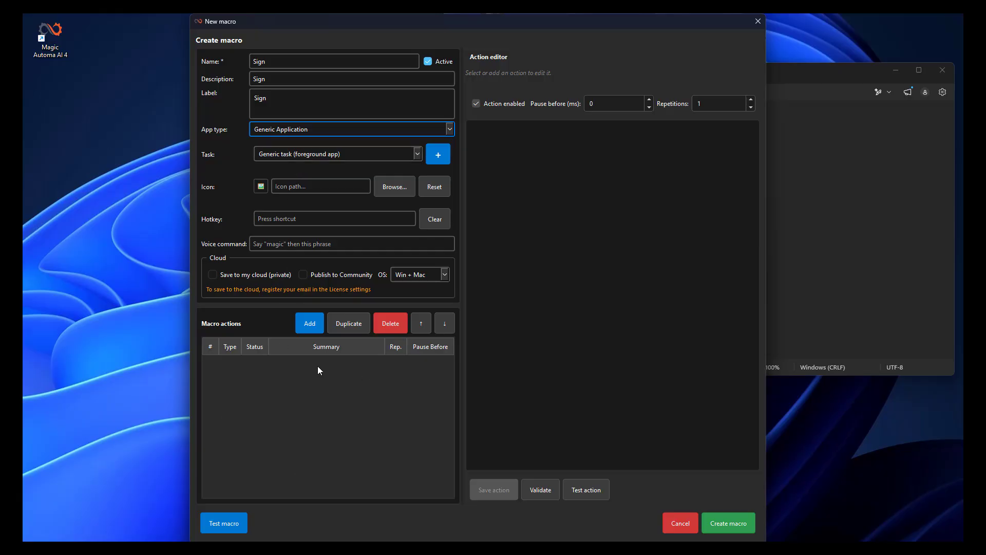
- Add a Type Text action containing "Greetings" and "Magic Automa" on separate lines, ending with a newline
click(307, 327)
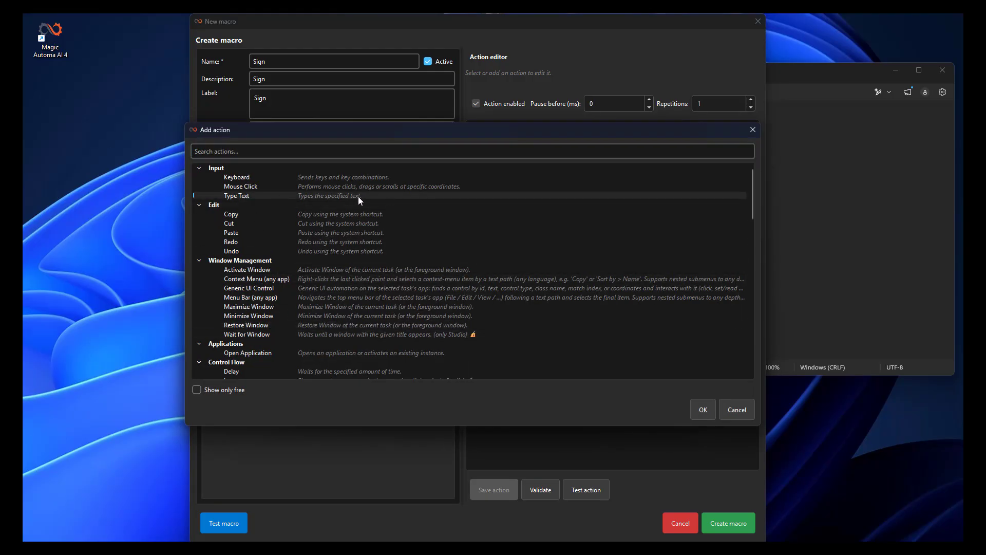
double_click(267, 196)
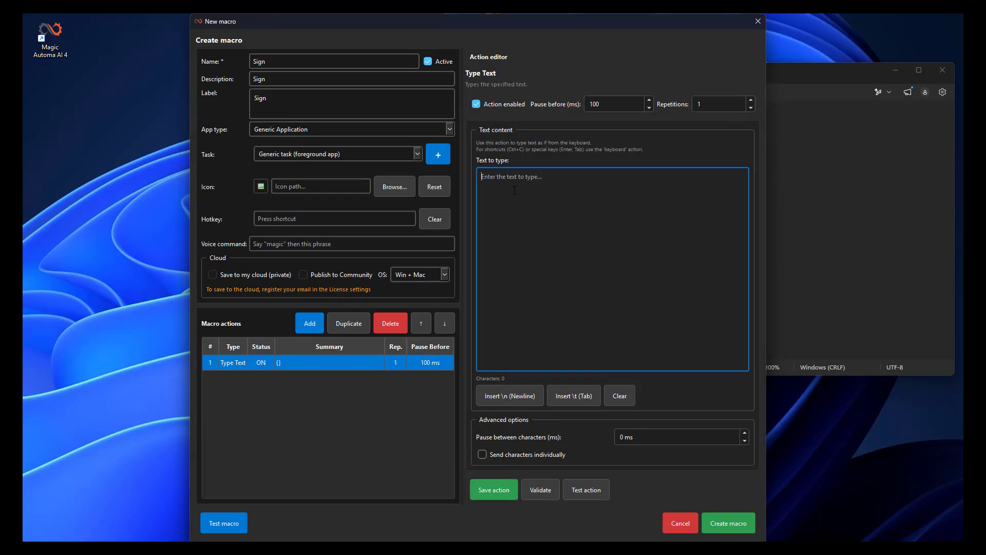
text(Gree)
text(tings)
text(Mag)
text(ic Au)
text(toma)
click(515, 396)
- Add a Delay action with a 200 ms pause before it, and save the action
click(308, 327)
text(dela)
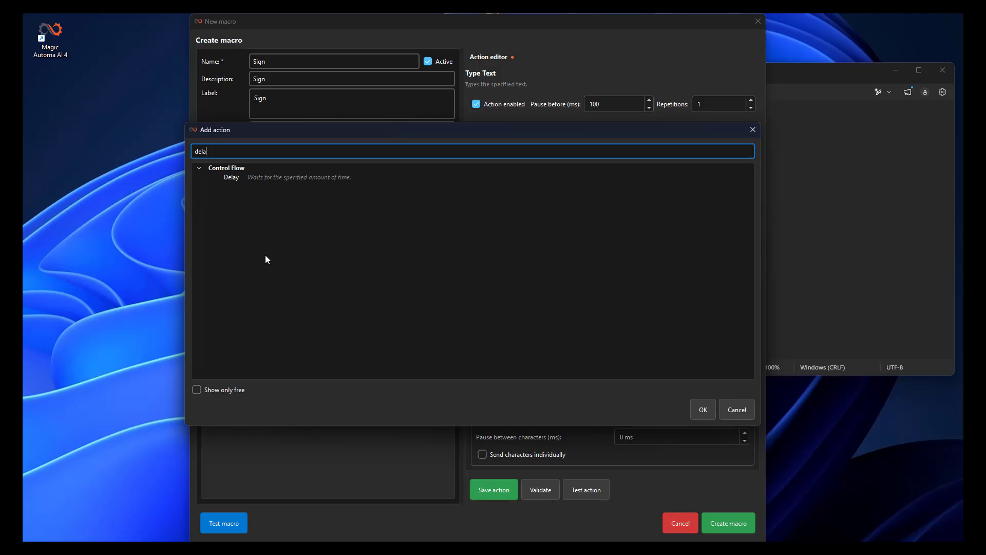
click(232, 176)
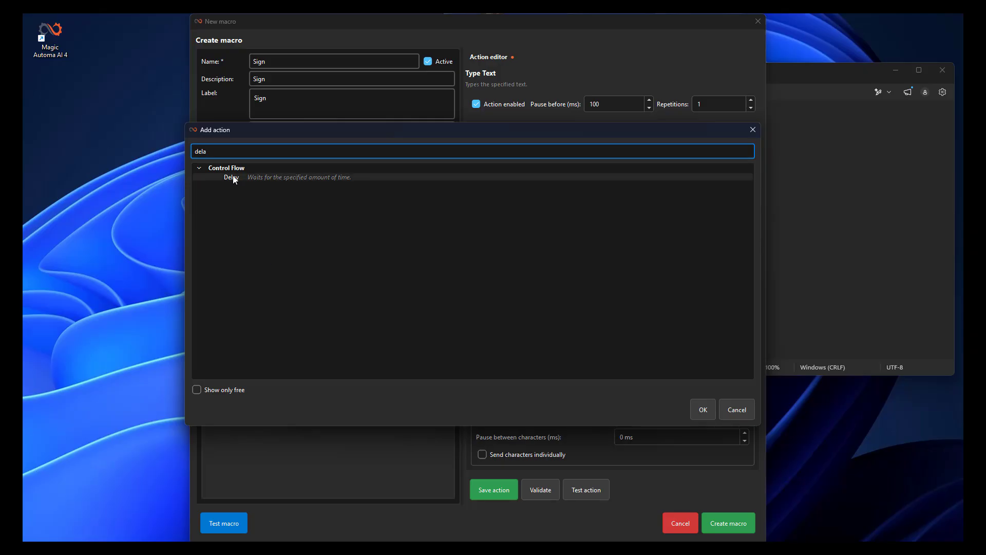
click(705, 411)
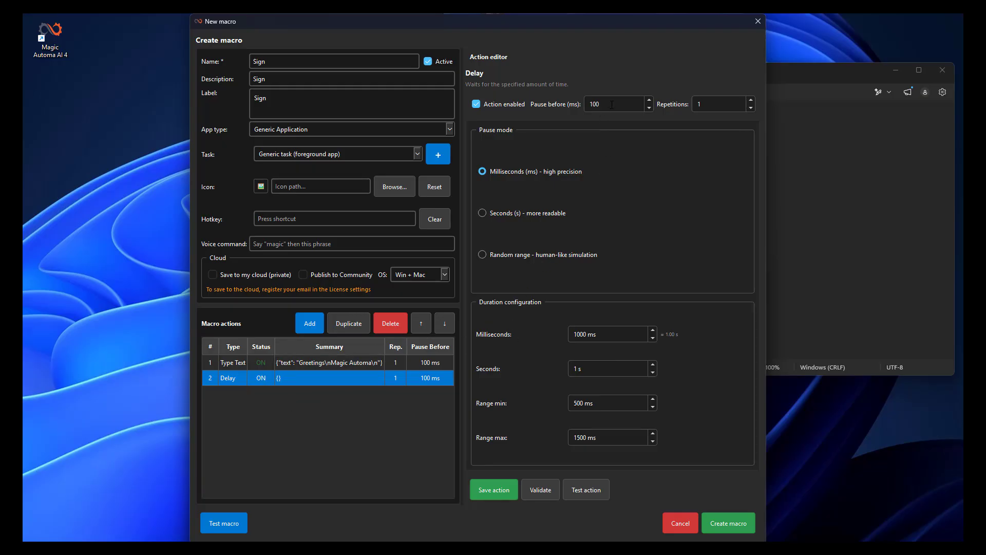
drag(612, 105, 584, 107)
text(200)
click(501, 491)
- Add a second Type Text action with the text "My Sign" after the delay and save it
click(311, 325)
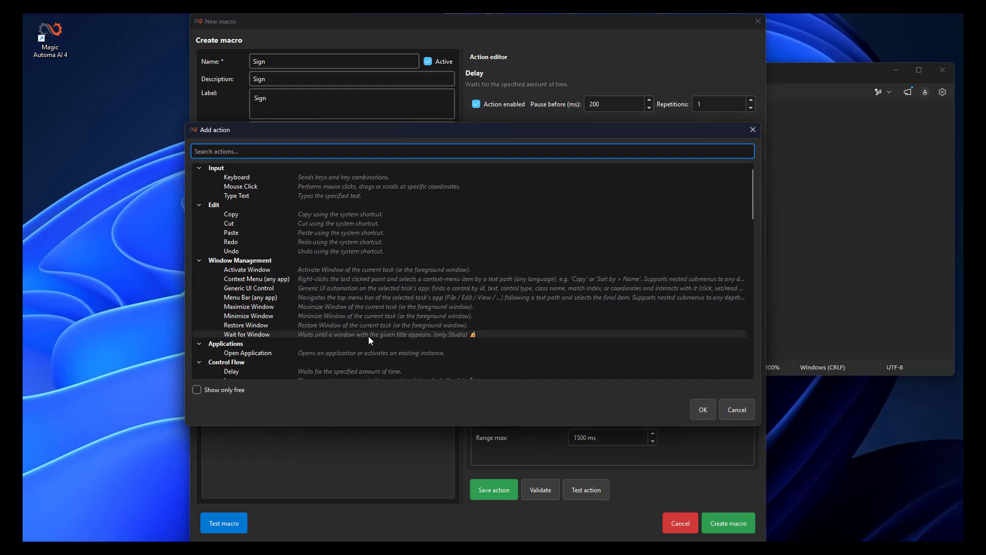
double_click(251, 195)
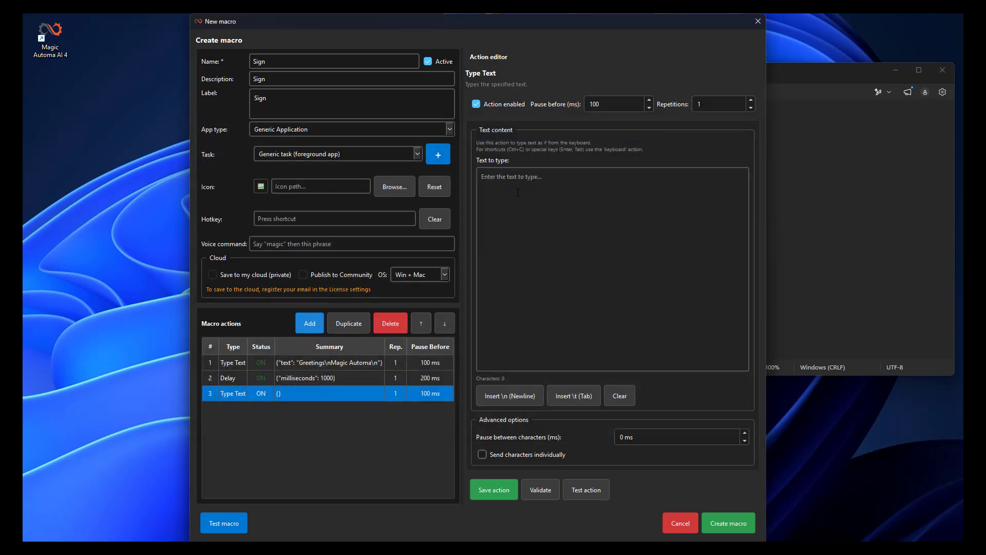
text(My Sign)
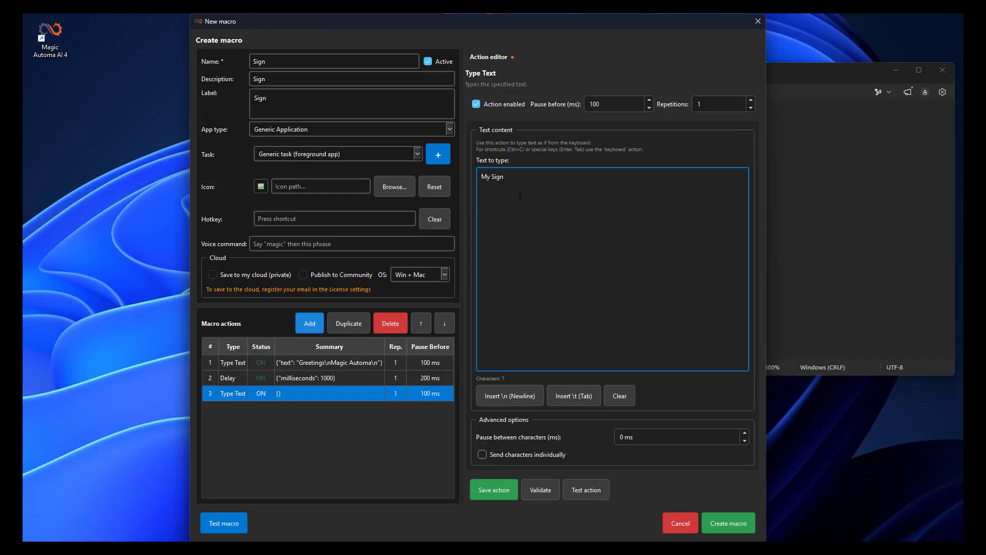
click(501, 493)
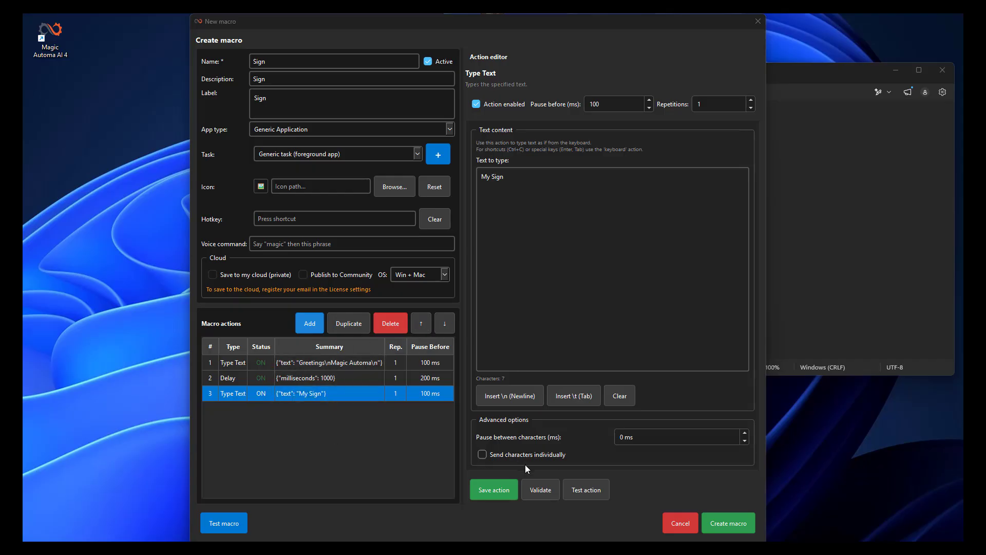
- Create the macro and assign it to the first available button in the Generic window
click(728, 523)
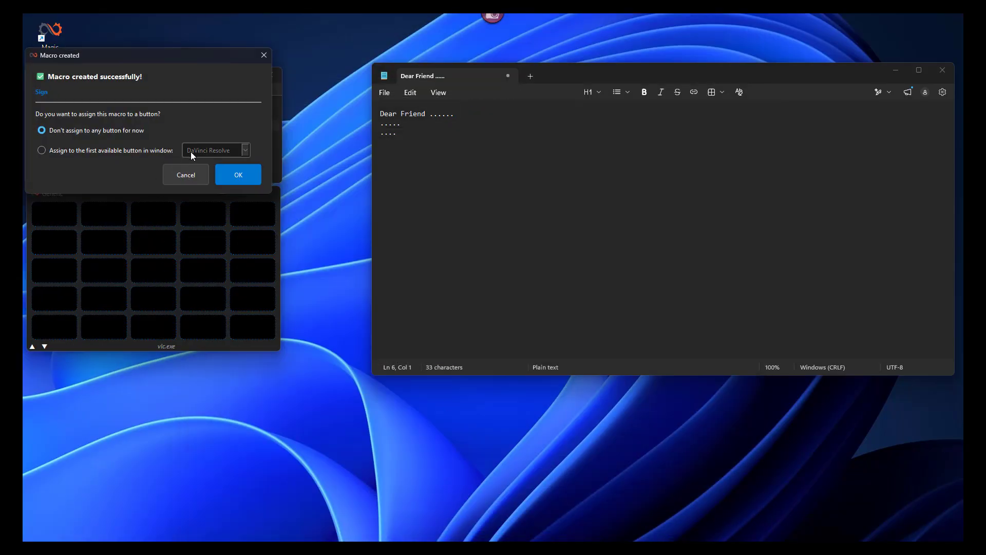
click(113, 150)
click(204, 149)
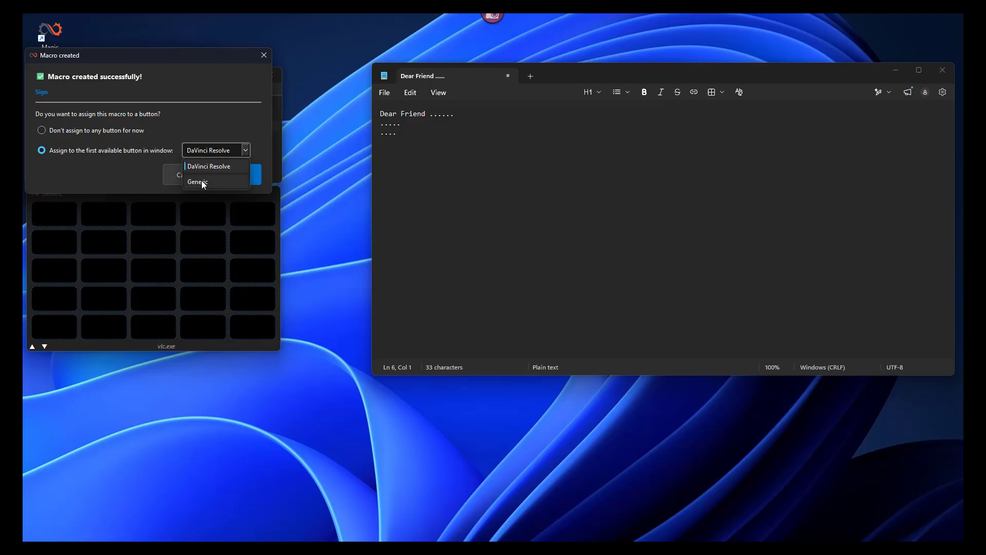
click(202, 182)
click(231, 175)
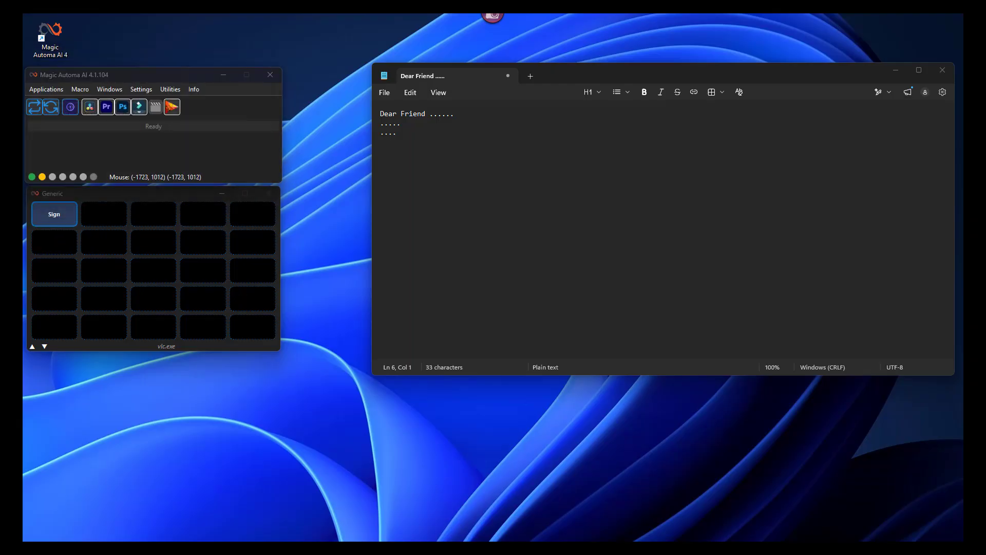
- Disable the window default colors for the Sign button and set its background to olive green #515d04
right_click(71, 219)
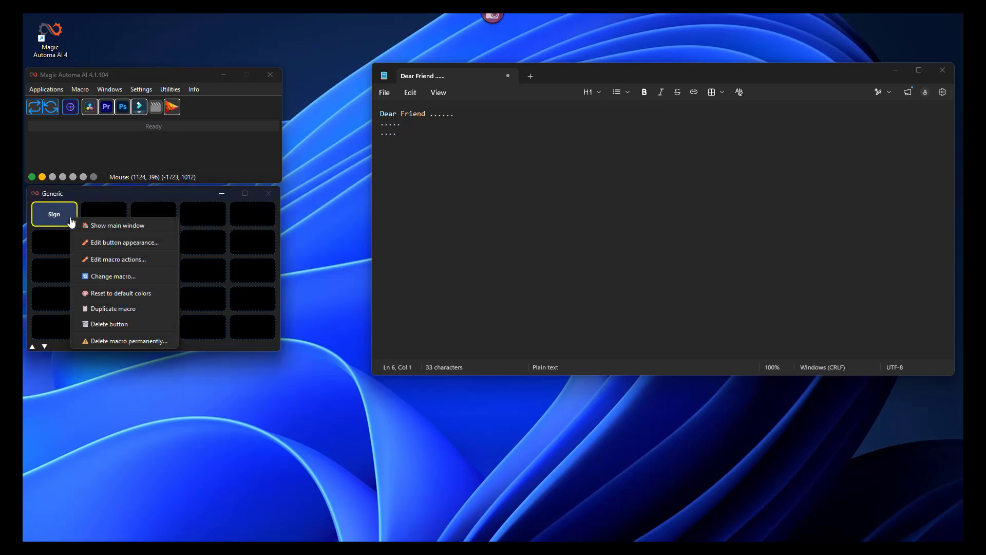
click(116, 243)
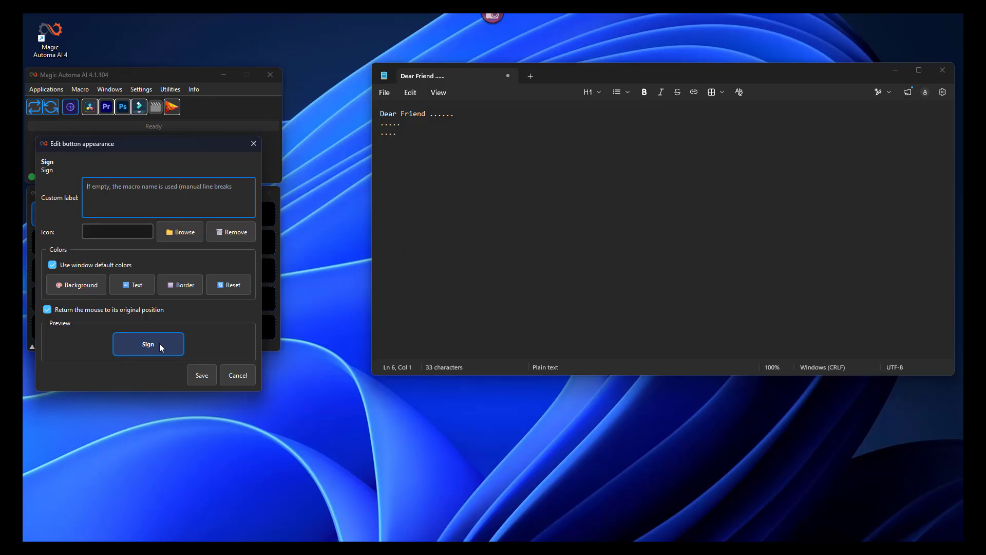
click(52, 265)
click(80, 284)
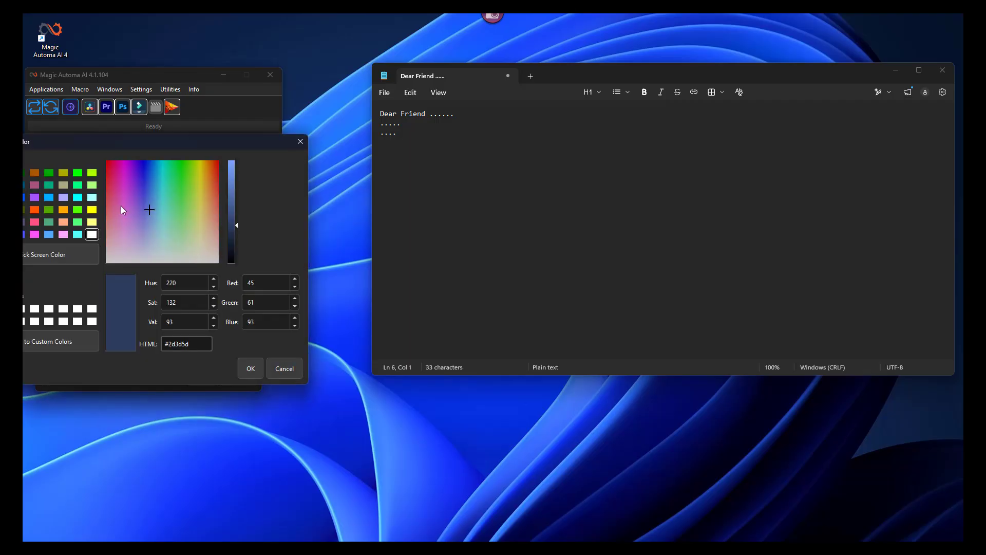
click(198, 164)
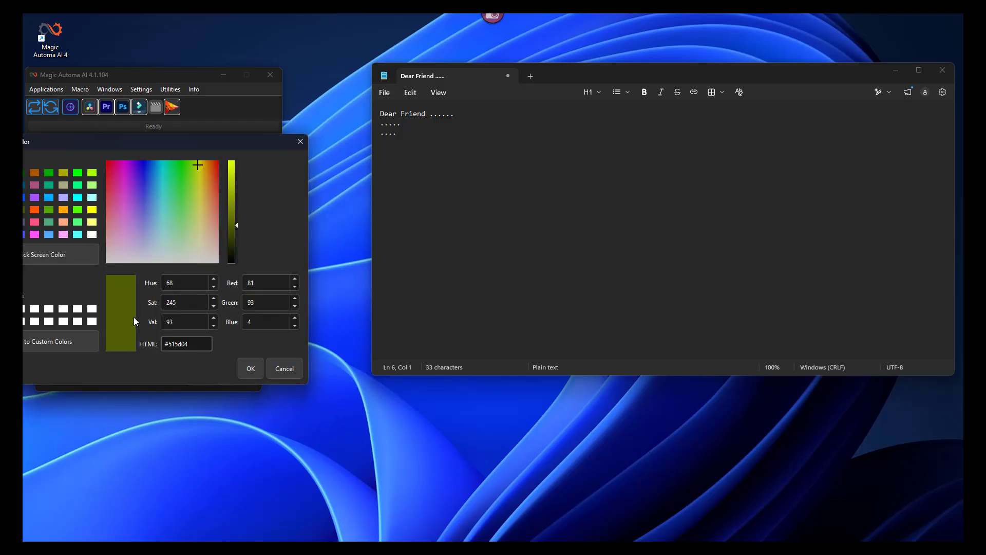
click(248, 369)
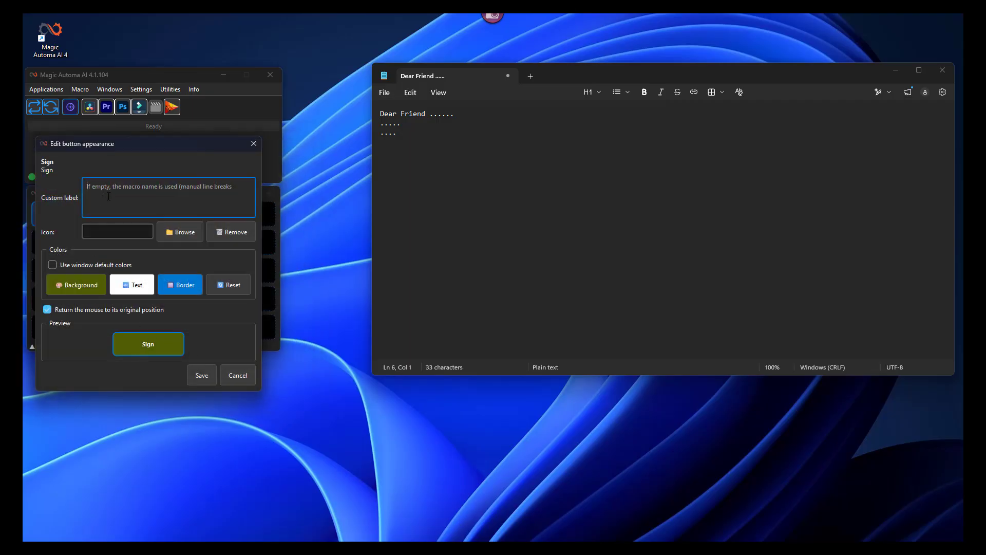
- Give the button the custom label "My Sign" split over two lines, and save its appearance
text(My)
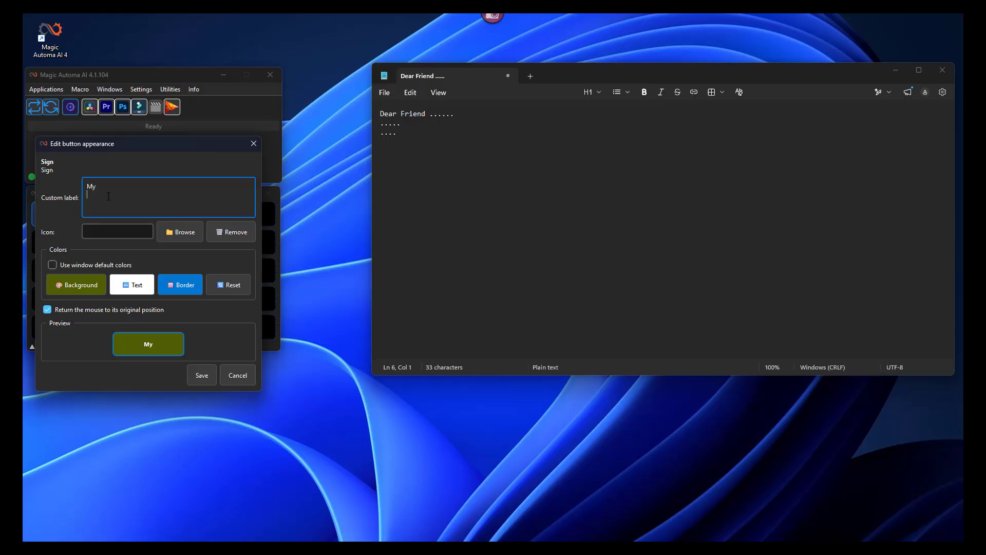
key(Return)
text(Sign)
click(203, 375)
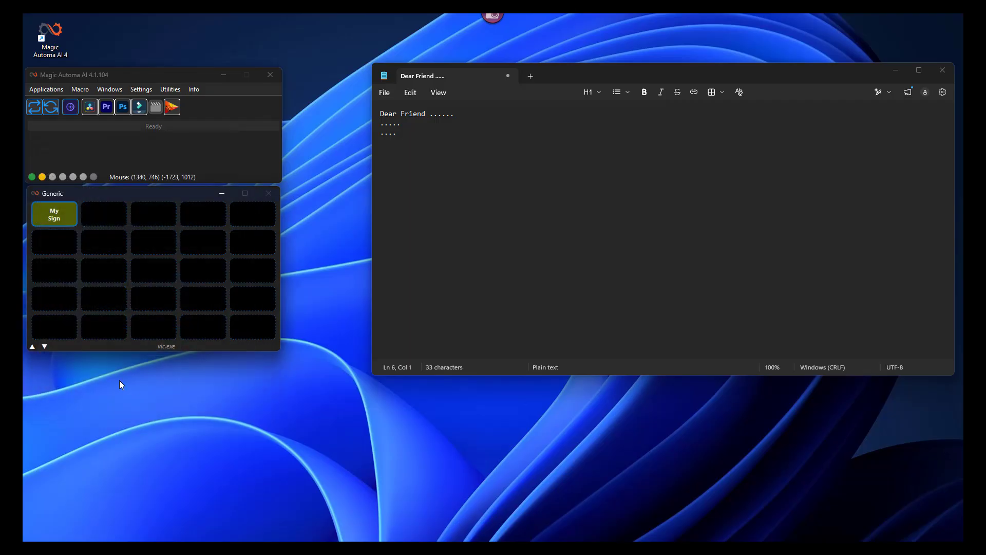
- Place the cursor below the letter's text in Notepad and run the My Sign macro there
click(50, 228)
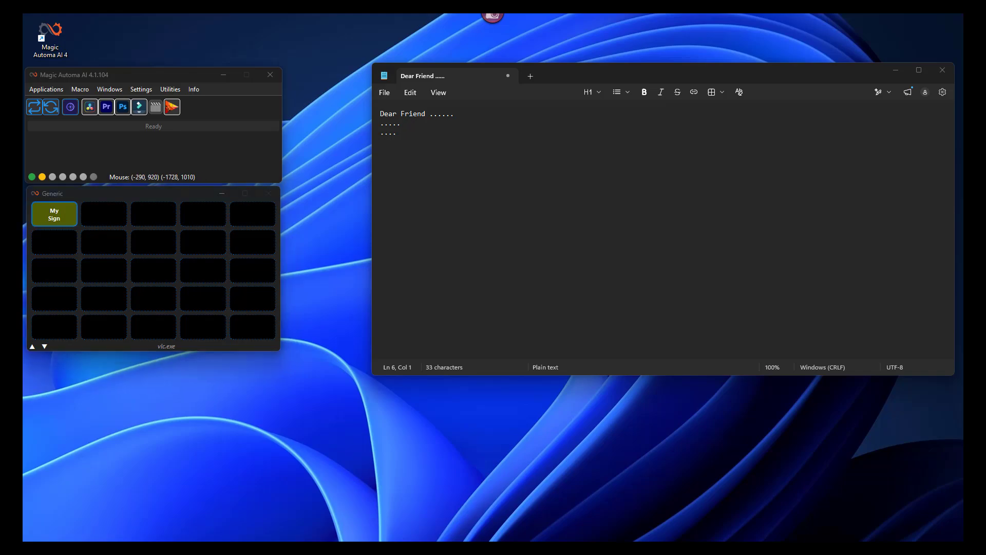
click(409, 151)
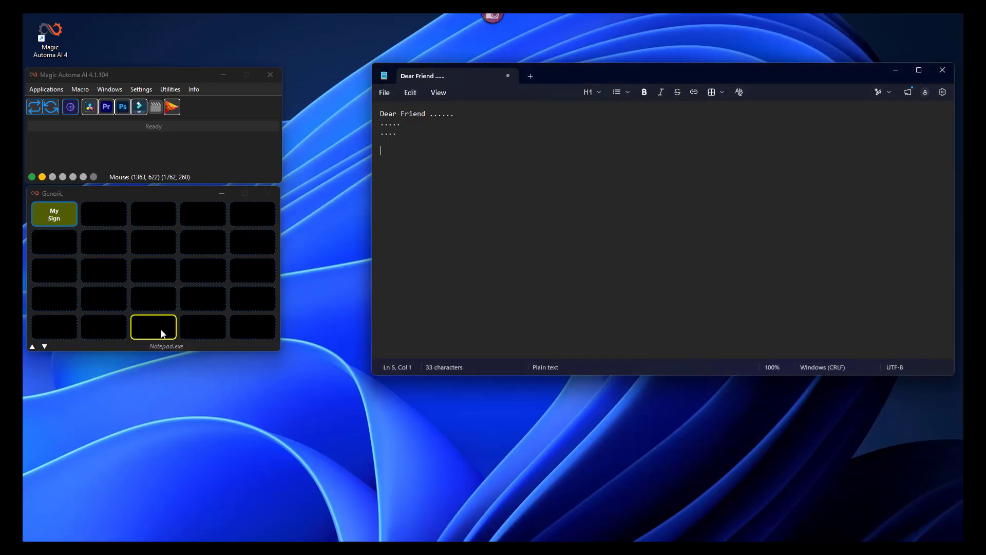
click(469, 189)
click(57, 217)
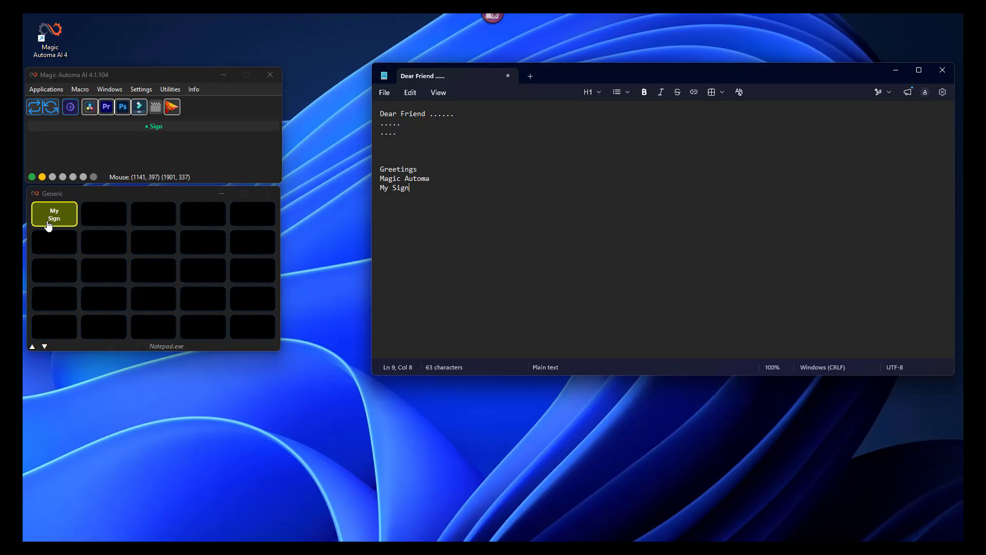
- Open the My Sign button's macro actions for review, and save the macro without edits
right_click(52, 215)
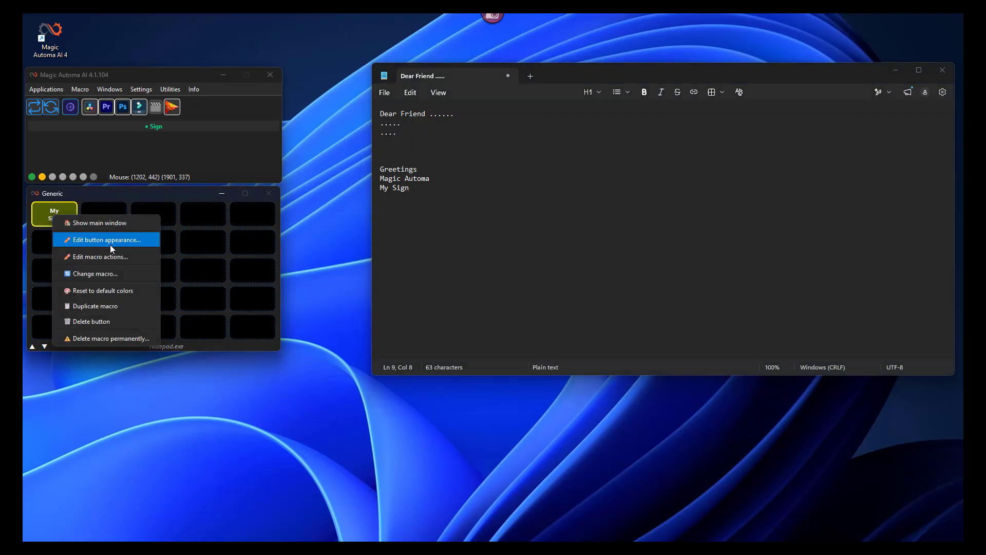
click(111, 257)
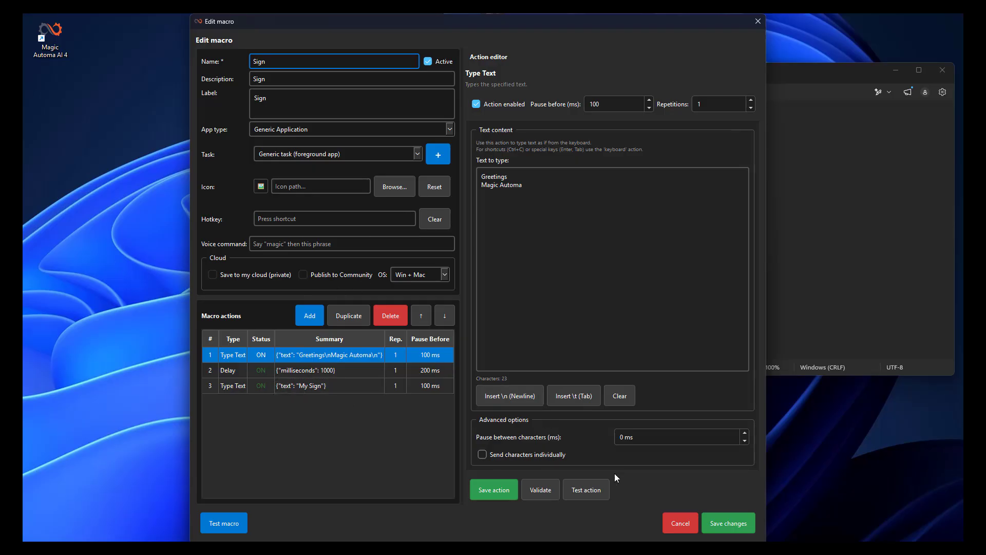
click(711, 522)
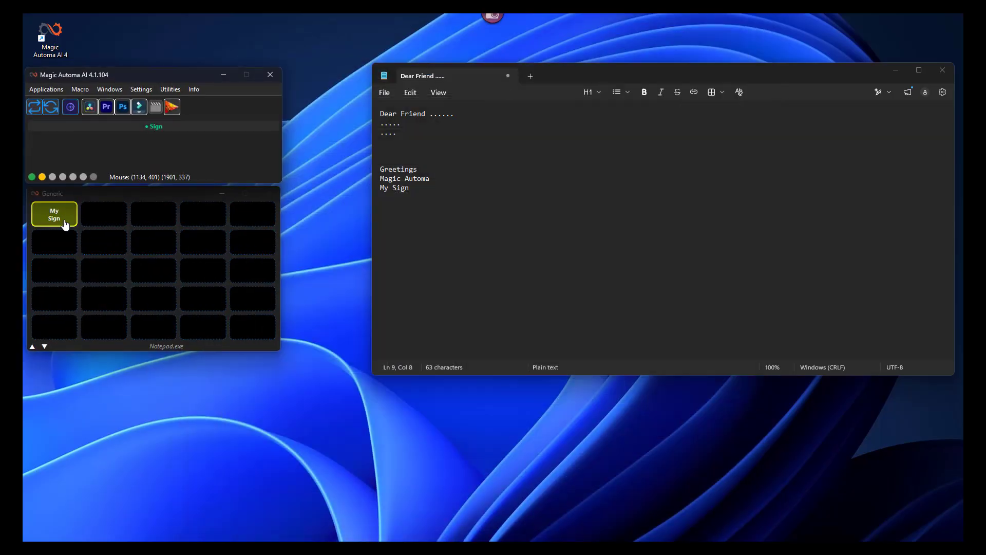
- Run the My Sign macro again on a new line below the signature in Notepad
click(61, 222)
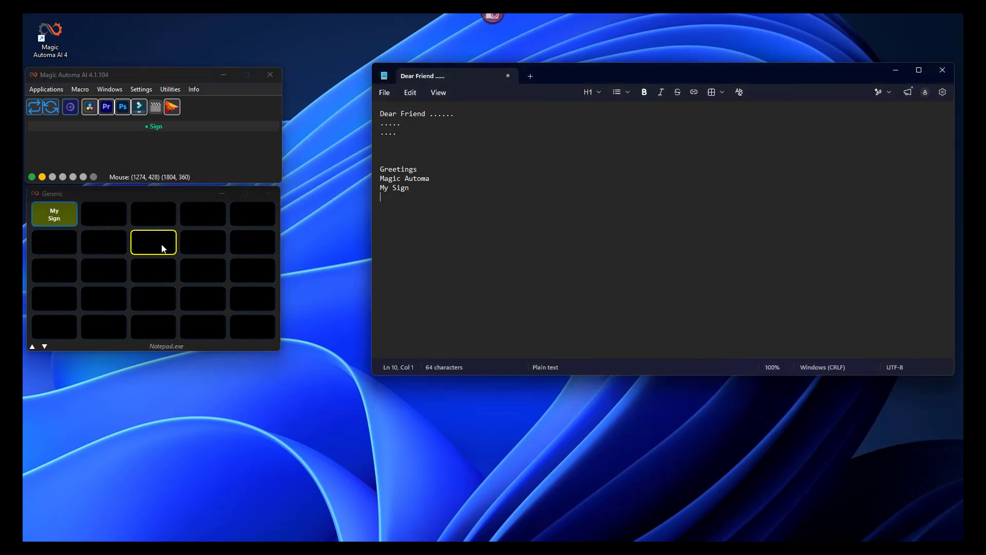
click(62, 225)
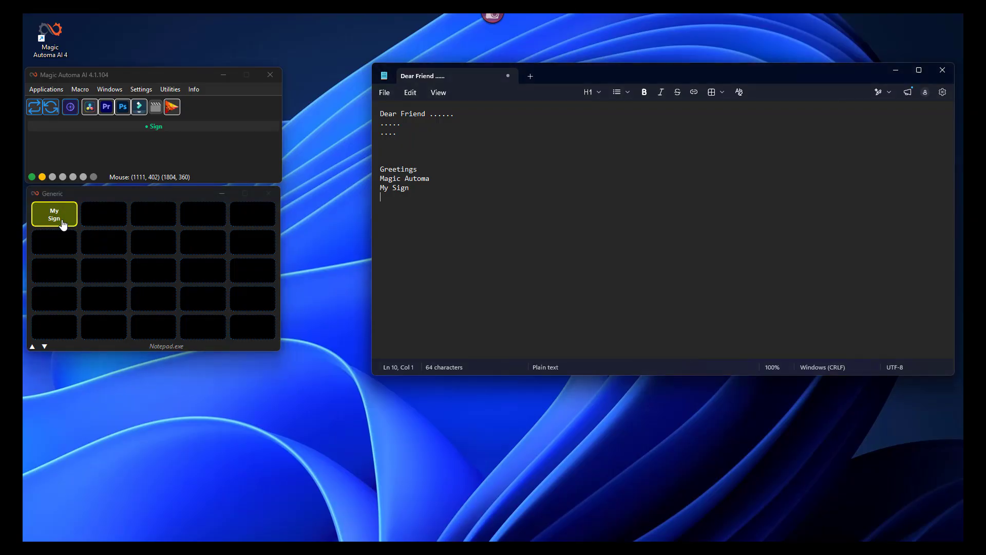